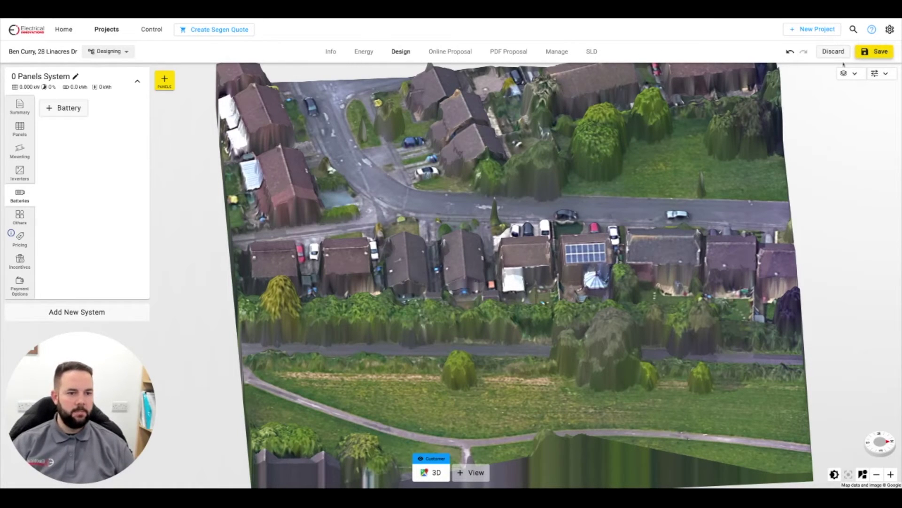
Step: Switch the site design to flat 2D imagery
click(848, 73)
click(821, 109)
click(874, 233)
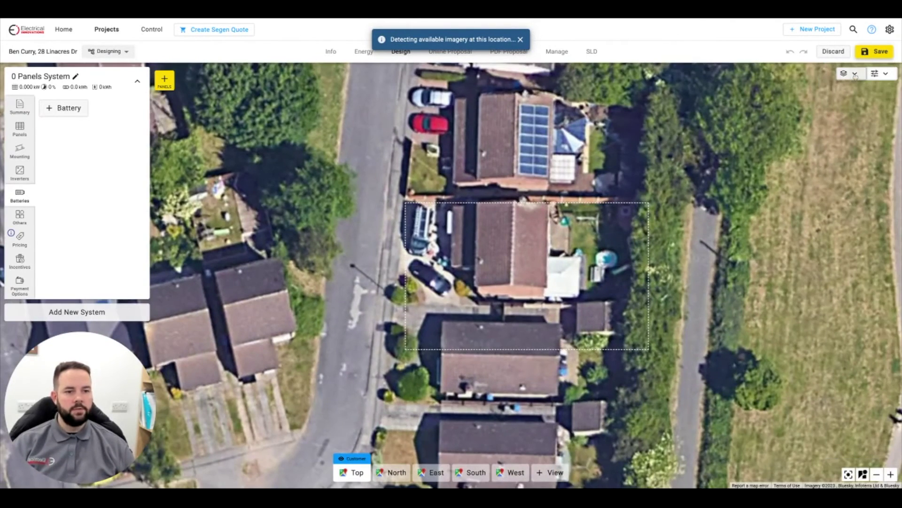
Step: Reload the site as the automated Google3D model
click(856, 75)
click(759, 111)
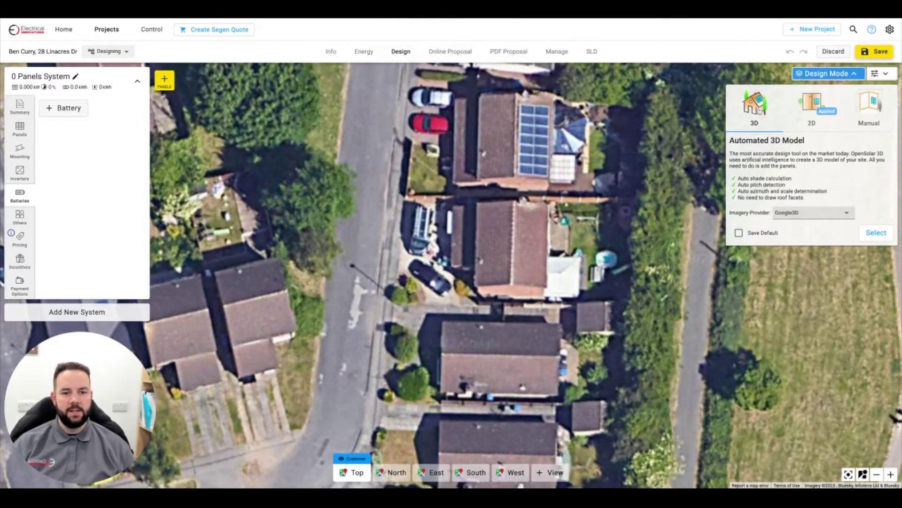
click(865, 234)
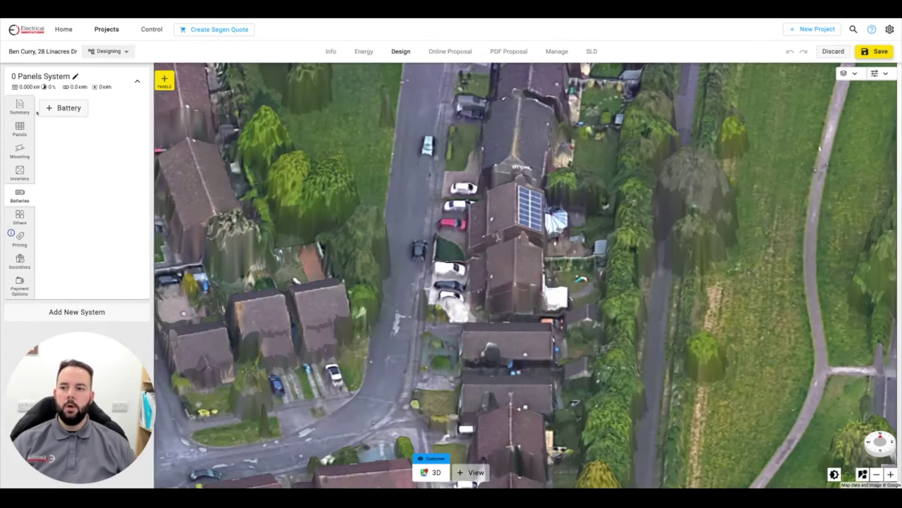
Step: Place 12 landscape JAM54S31-395/MR panels on the house roof, making 4.740 kW
click(20, 134)
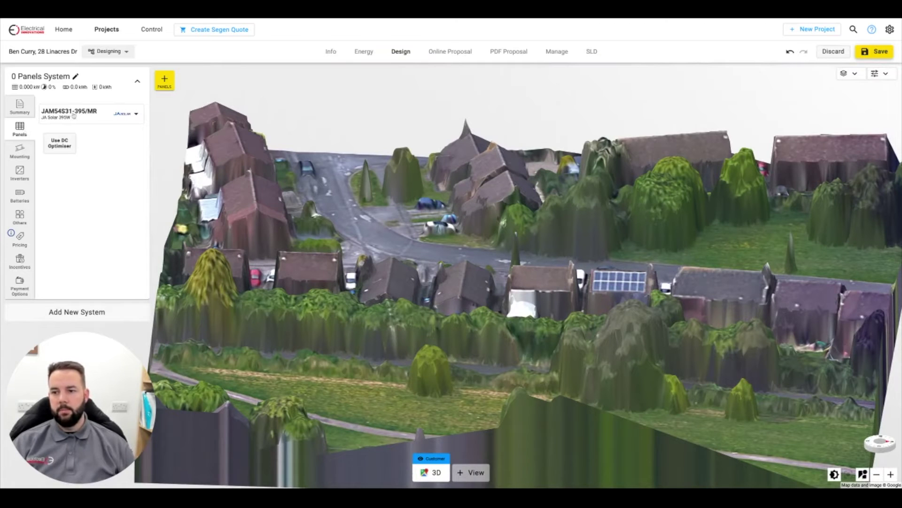
click(163, 81)
click(520, 274)
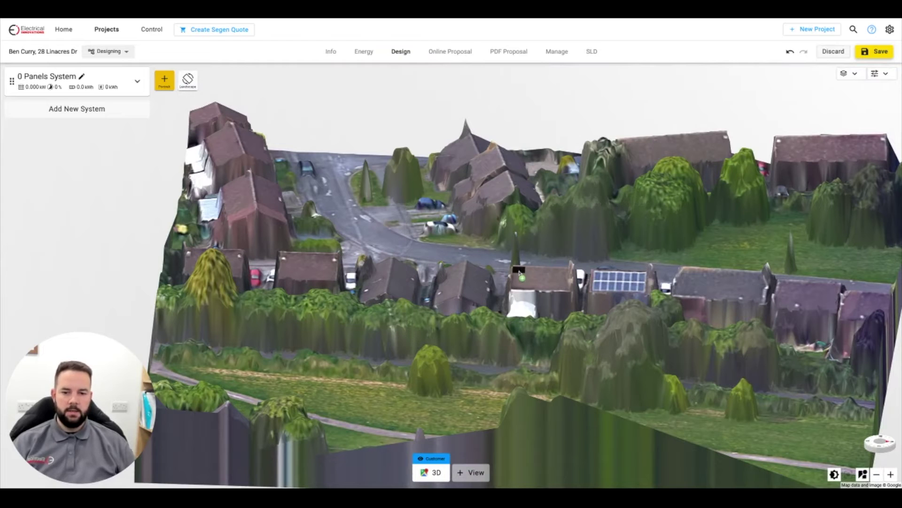
click(555, 277)
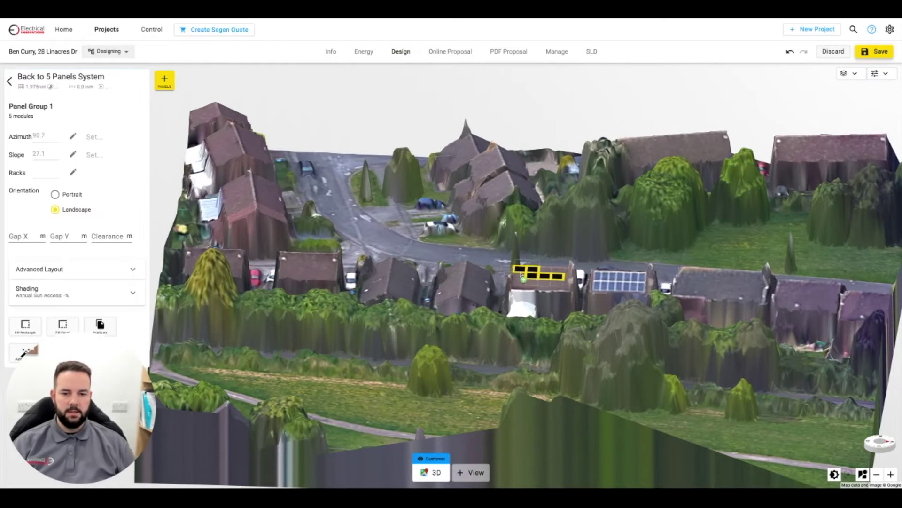
click(558, 282)
click(546, 282)
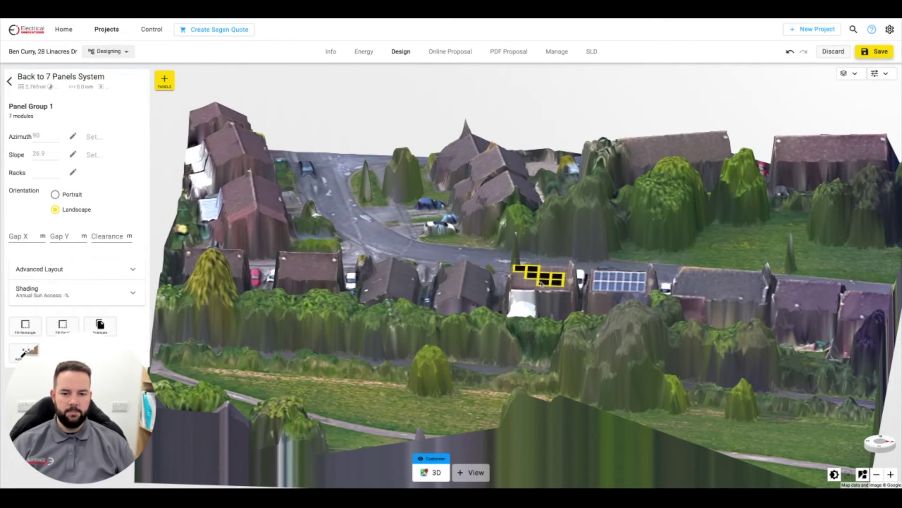
click(534, 282)
click(517, 282)
click(523, 275)
click(550, 271)
click(560, 271)
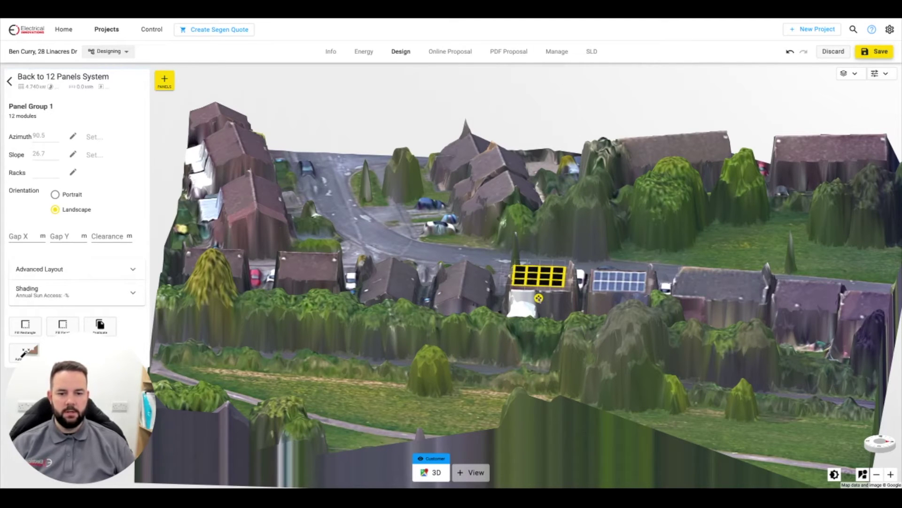
Step: Shift the panel array slightly on the roof, then delete the whole system
drag(545, 296, 540, 300)
click(540, 300)
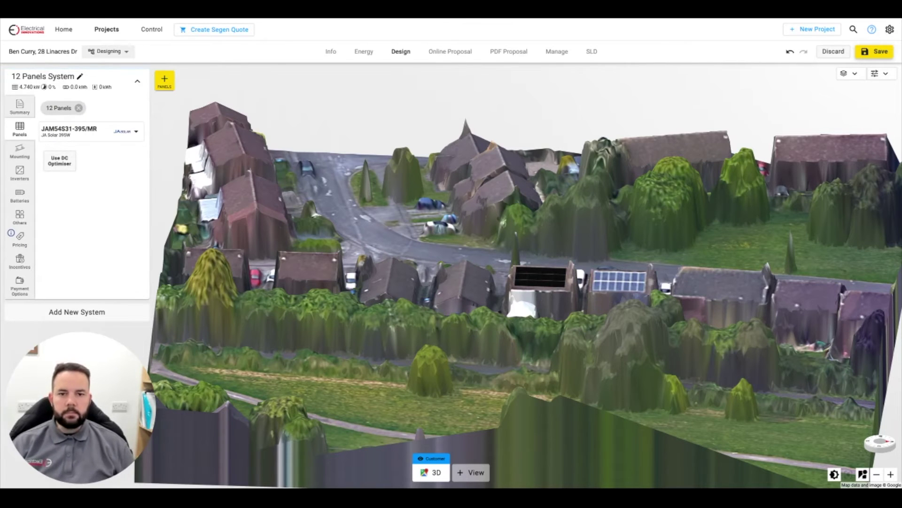
key(Delete)
Step: Create a new system and lay out 12 portrait panels on the roof for 4.740 kW
click(95, 83)
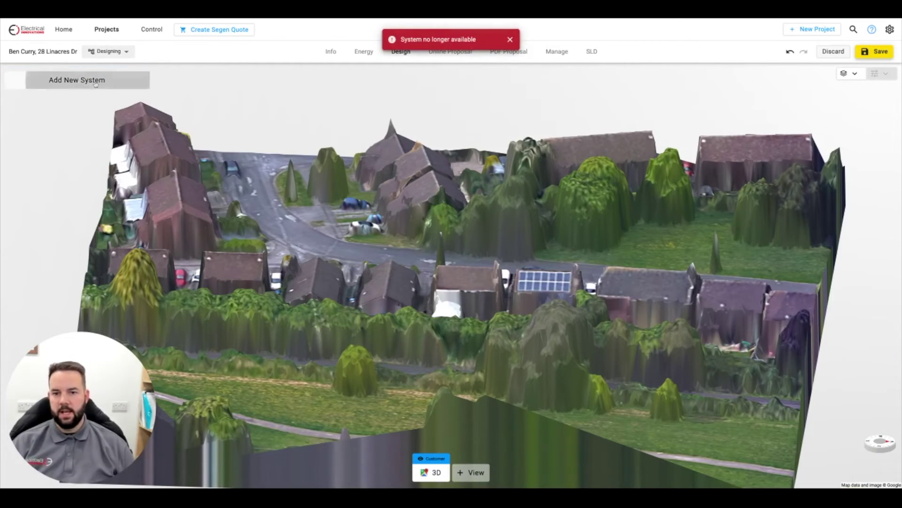
click(165, 80)
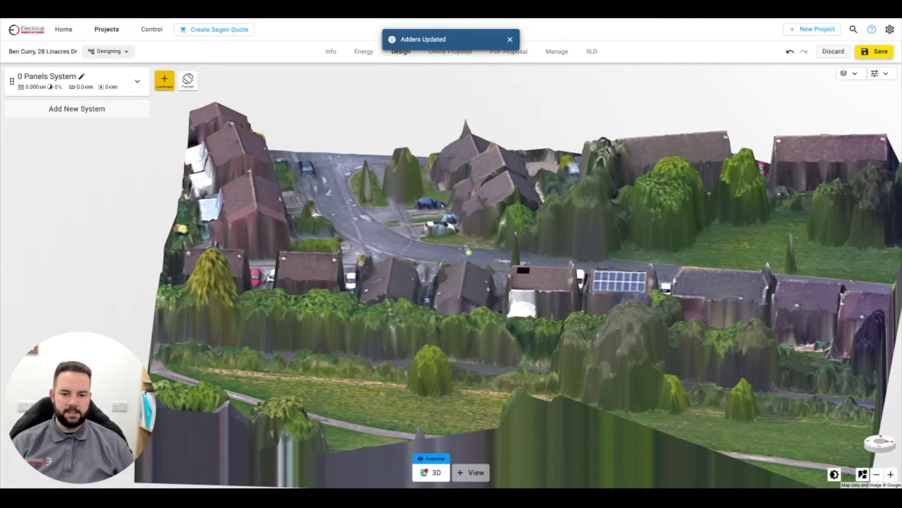
click(189, 80)
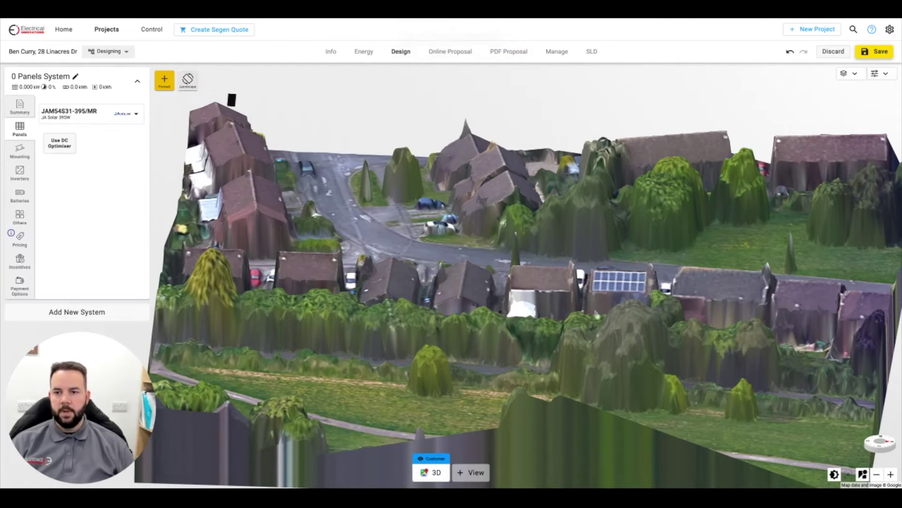
drag(517, 269, 563, 282)
click(522, 280)
click(521, 280)
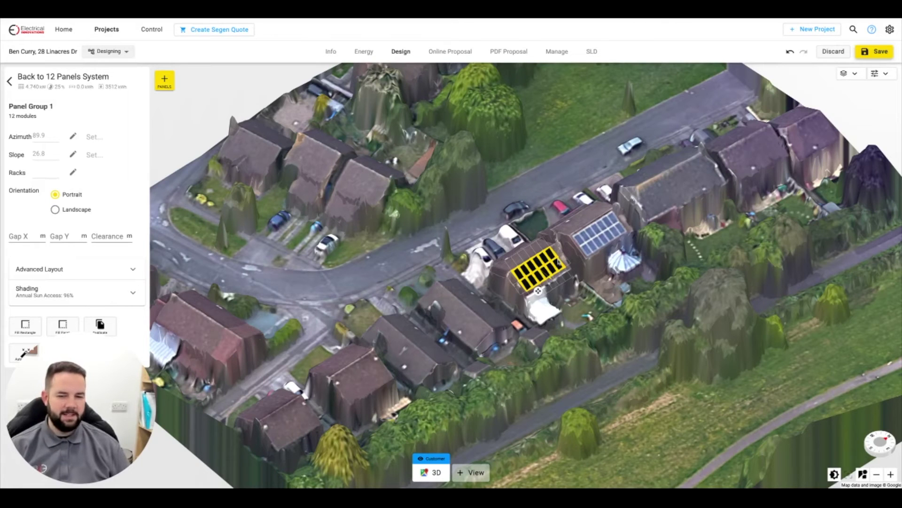
Step: Nudge the 12-panel array so the yearly yield becomes 3528 kWh, then return to the system overview
drag(538, 290, 540, 291)
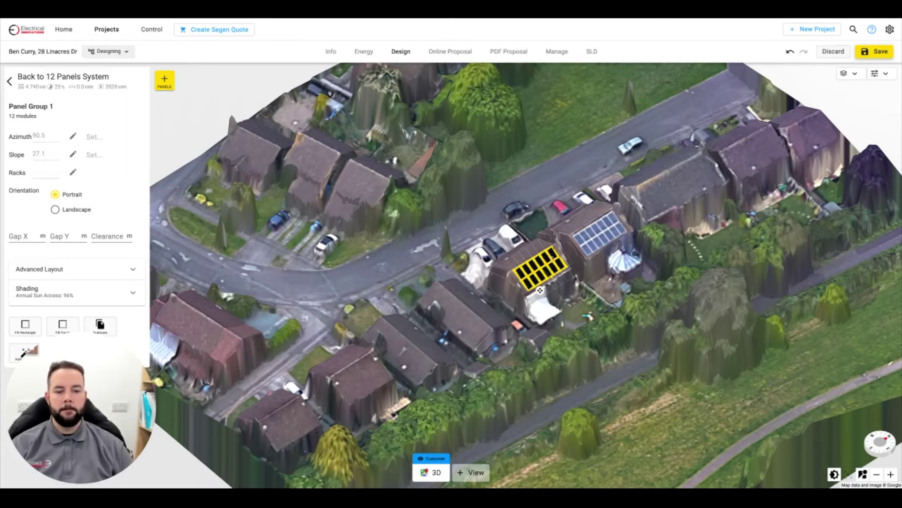
click(876, 474)
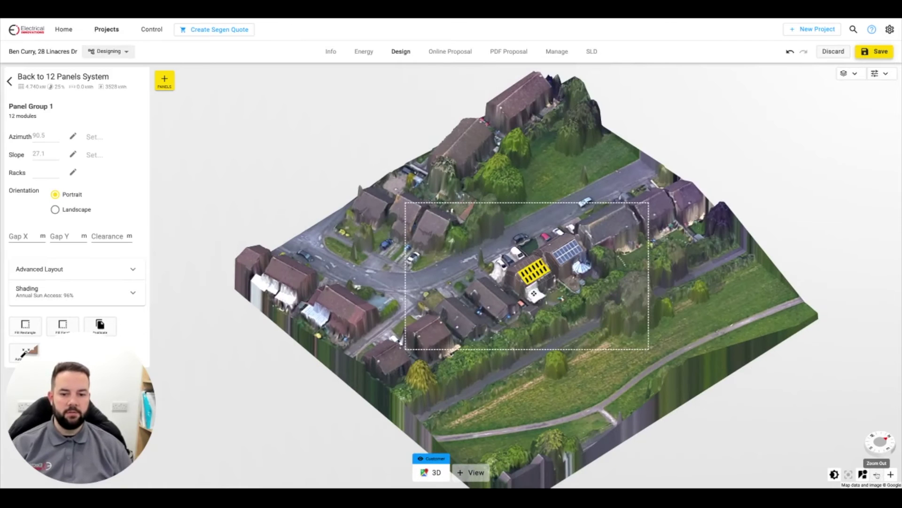
right_drag(767, 259, 712, 319)
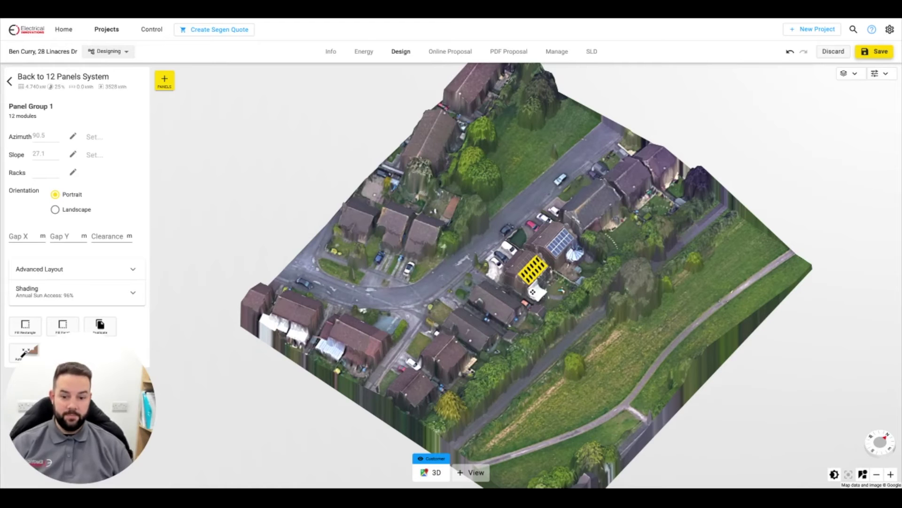
right_drag(612, 256, 609, 257)
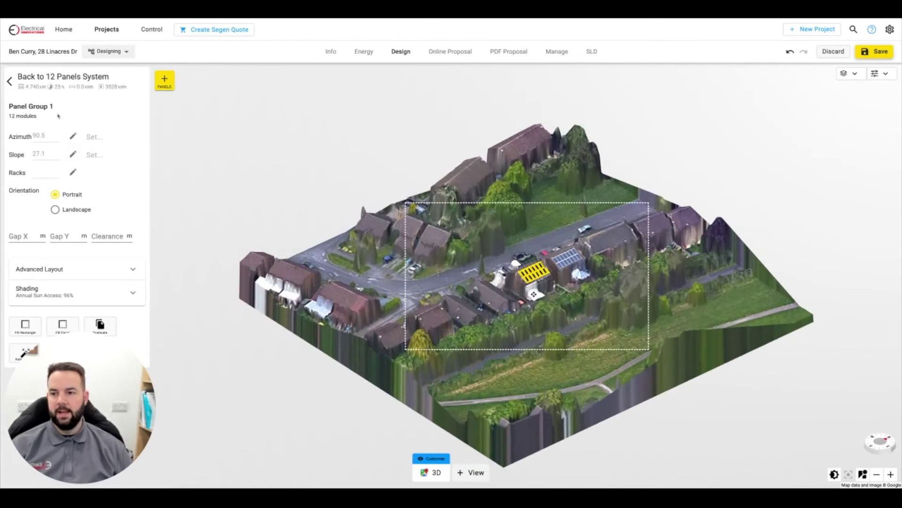
click(10, 81)
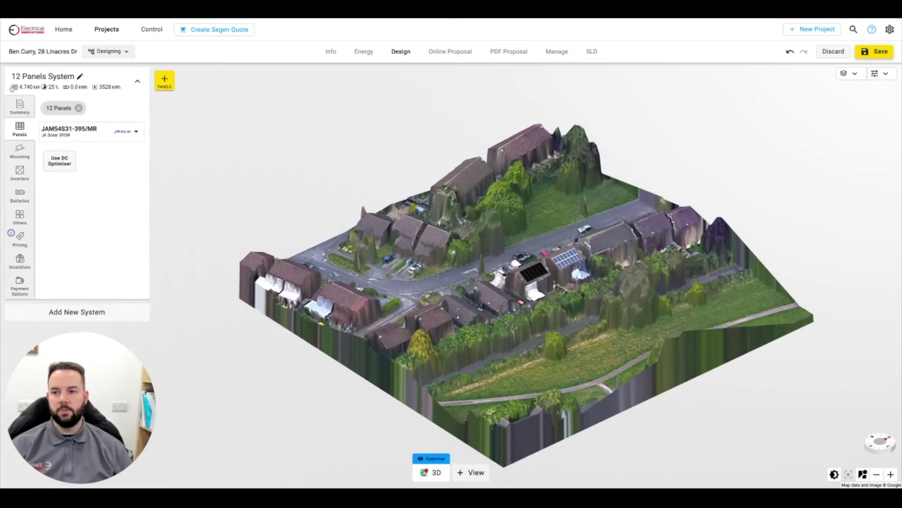
click(19, 172)
Step: Add the Solis RHI-3.6K-48ES-5G inverter and two PSII-5kWh-BAT batteries, then save the design
click(65, 136)
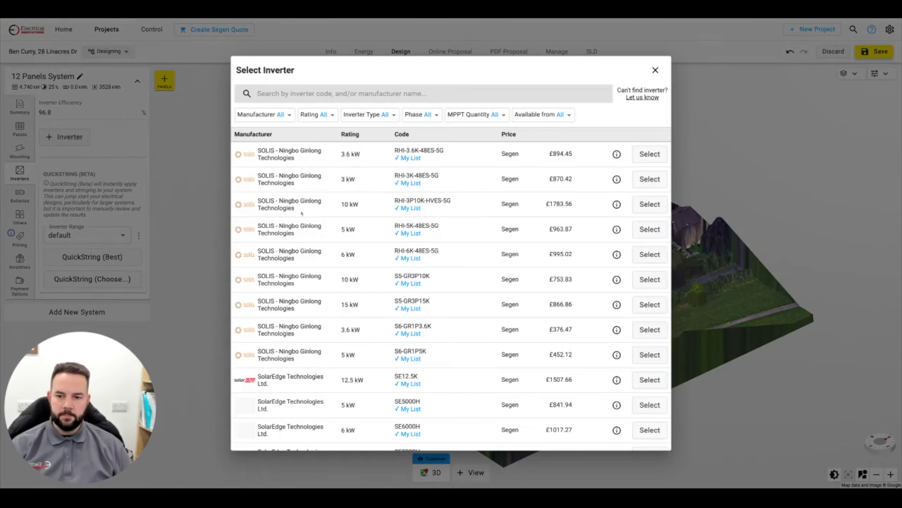
click(650, 154)
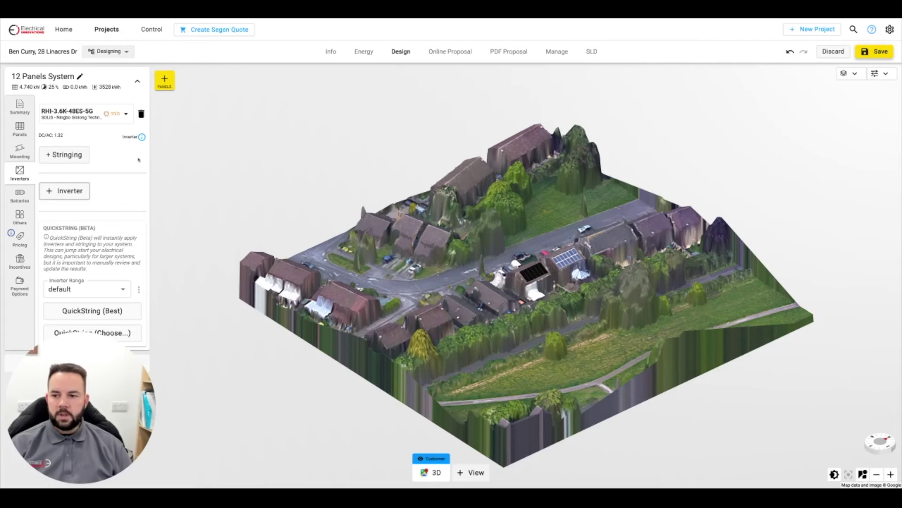
click(20, 193)
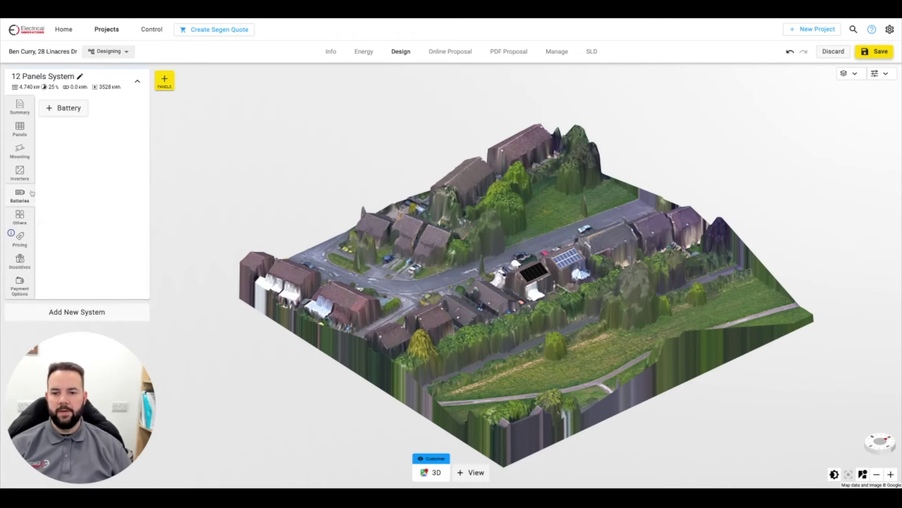
click(52, 109)
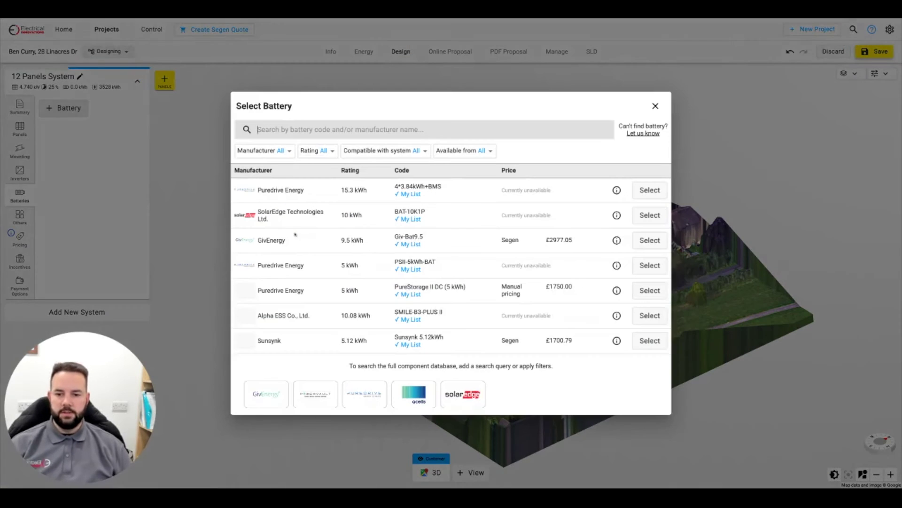
click(649, 265)
click(63, 108)
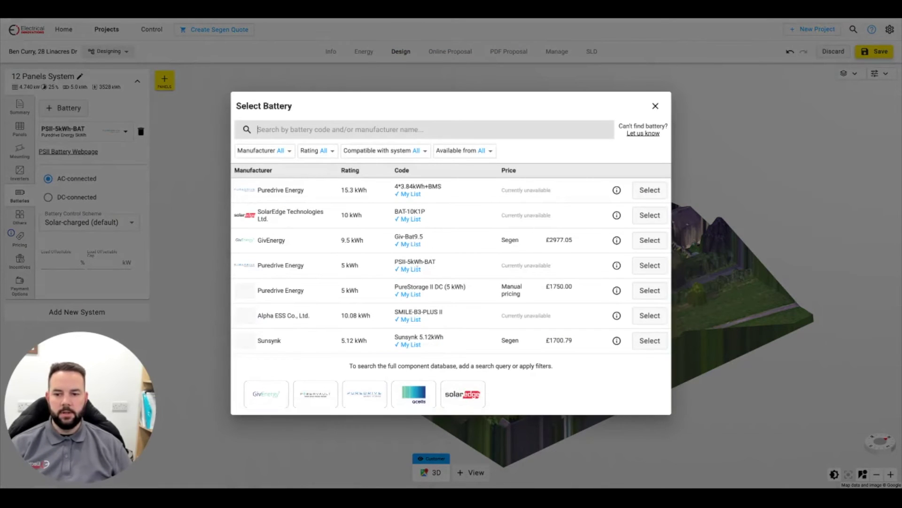
click(650, 265)
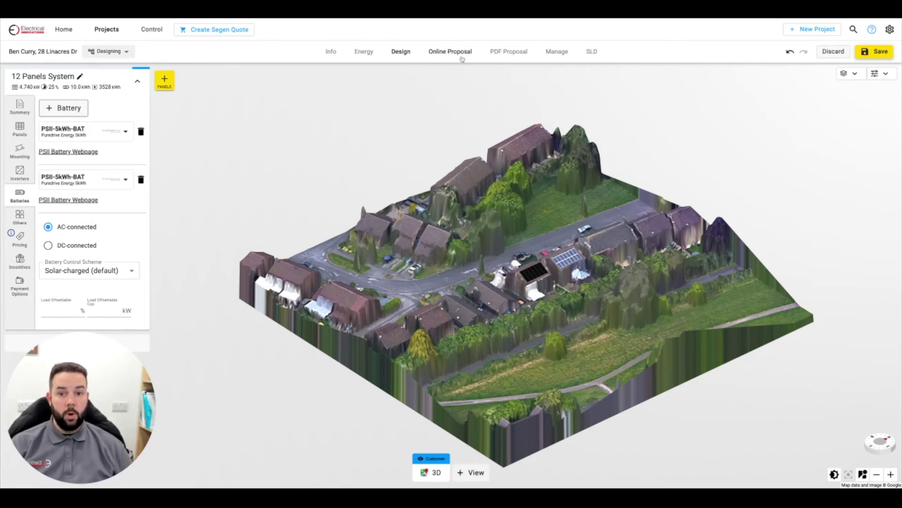
click(871, 55)
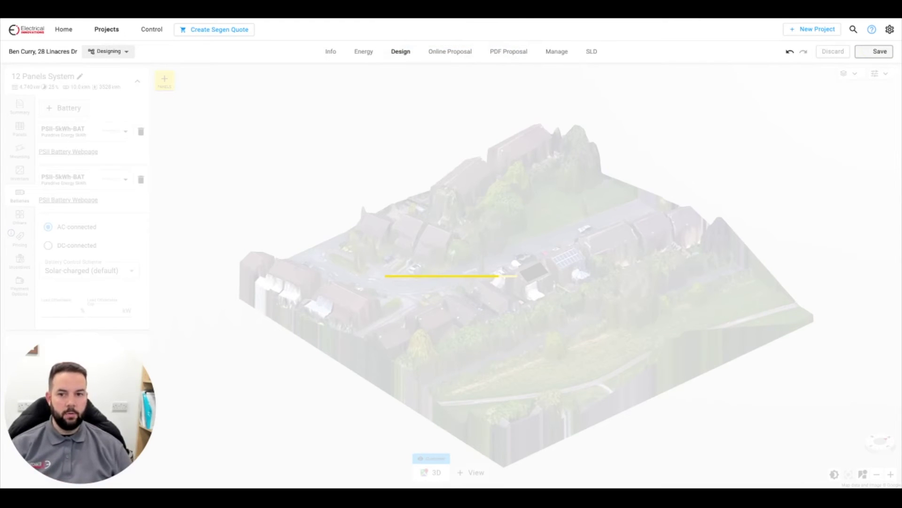
Step: Open the Online Proposal, dismiss its welcome message, and browse the JA Solar, Solis and PureStorage product cards
click(459, 52)
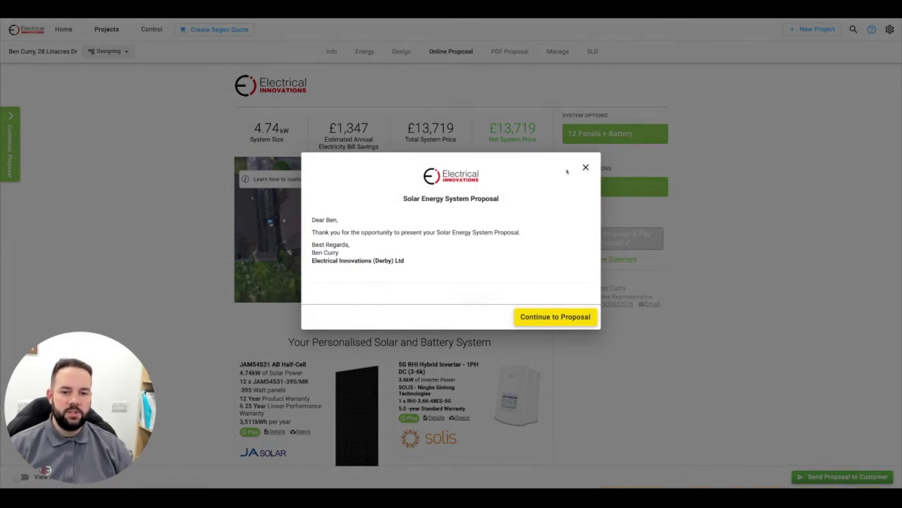
click(585, 168)
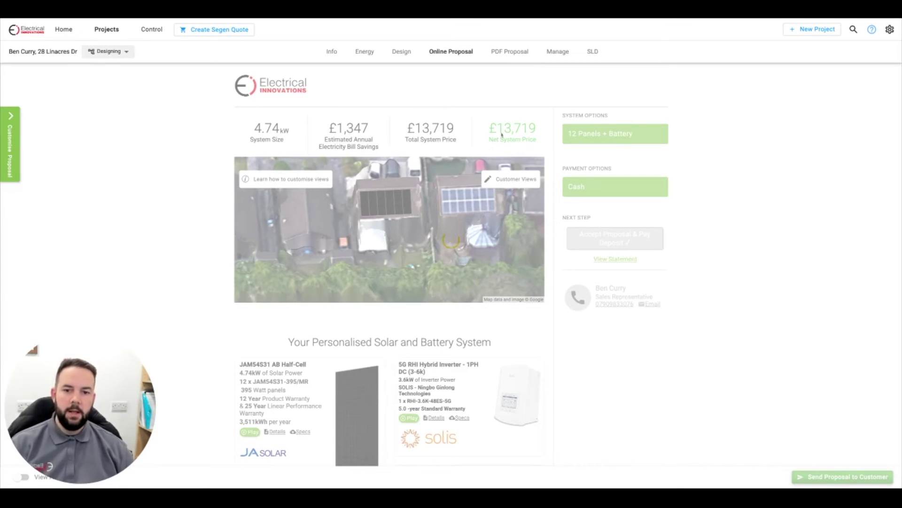
scroll(694, 257, down, 2)
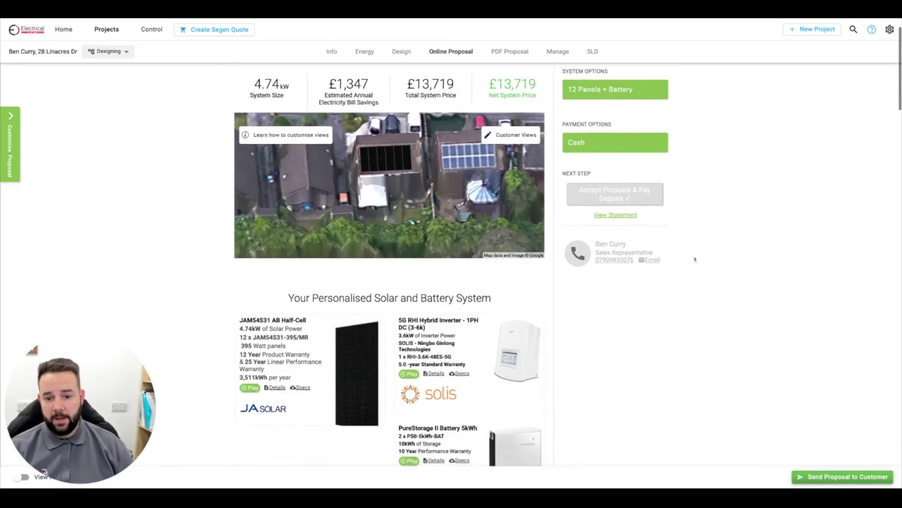
scroll(695, 258, down, 2)
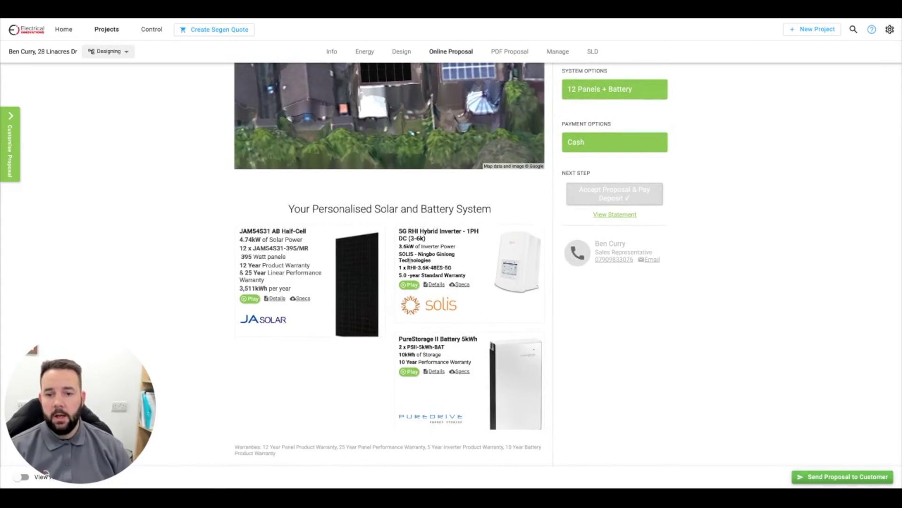
scroll(409, 260, up, 2)
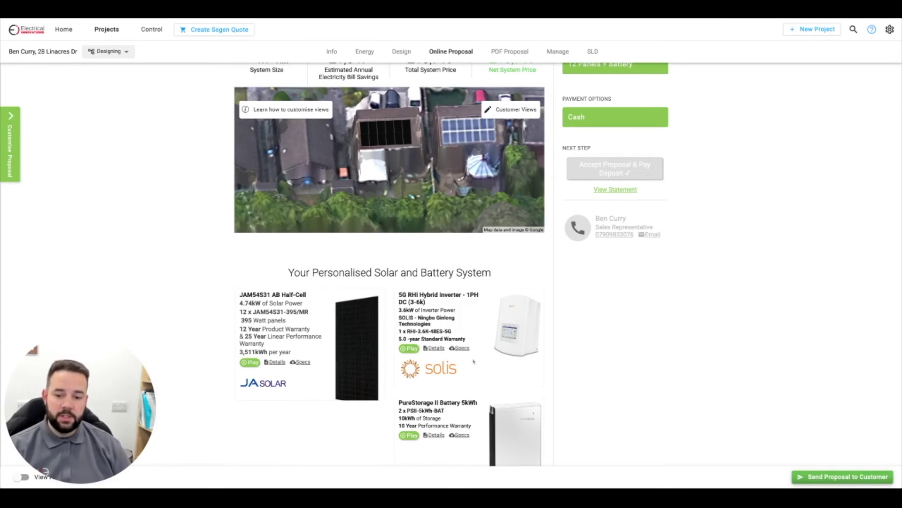
scroll(474, 361, down, 2)
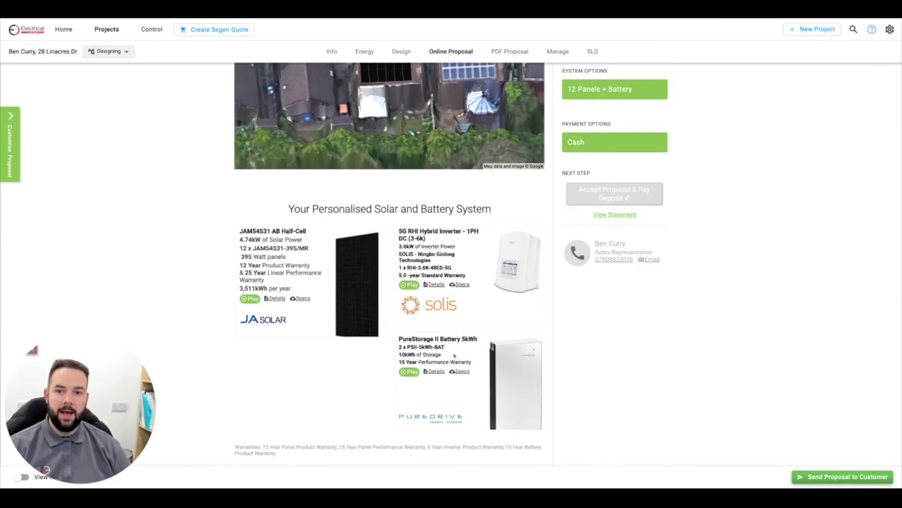
scroll(497, 355, up, 4)
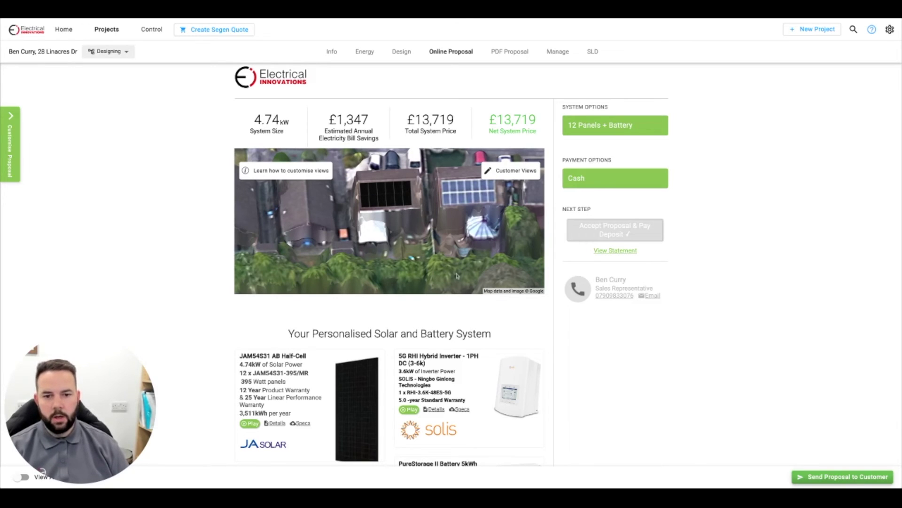
scroll(457, 276, down, 1)
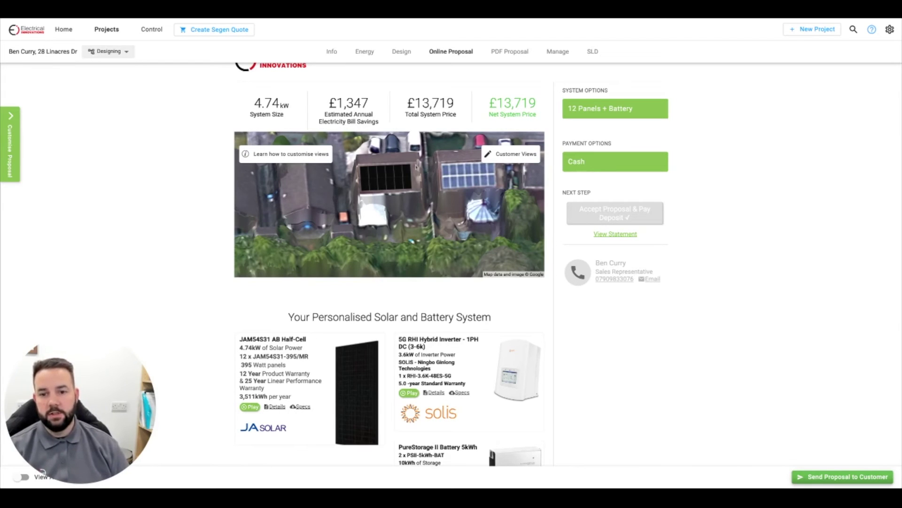
scroll(437, 282, down, 1)
scroll(437, 283, down, 5)
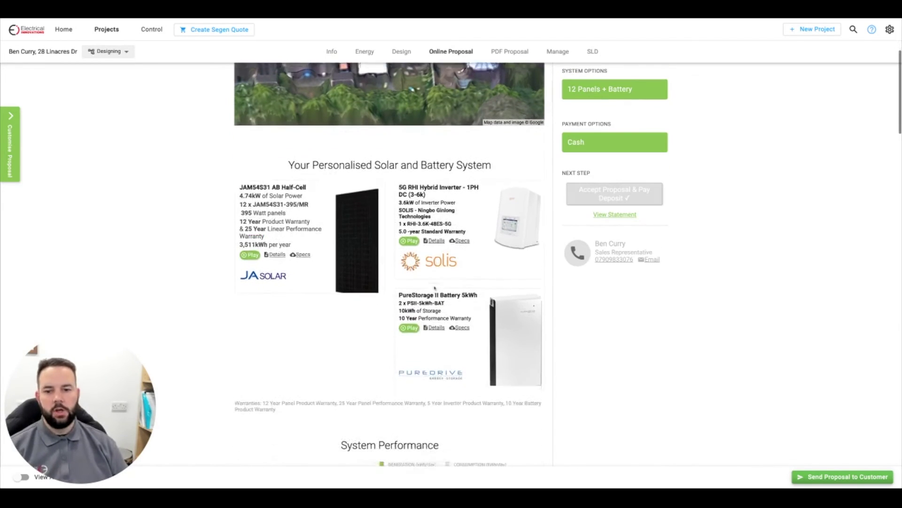
drag(239, 219, 412, 220)
scroll(435, 291, down, 2)
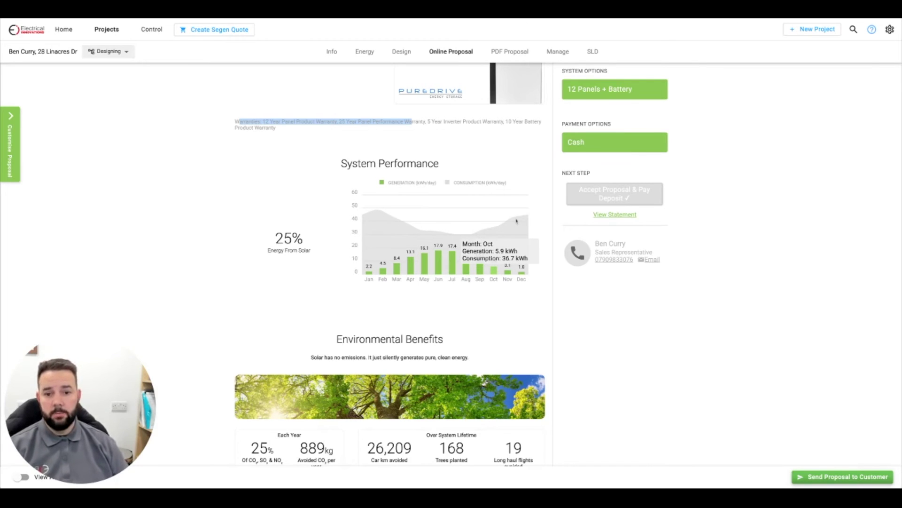
Step: Scroll past System Performance and Environmental Benefits to the Octopus Go tariff table showing £57,883 savings
scroll(394, 215, down, 8)
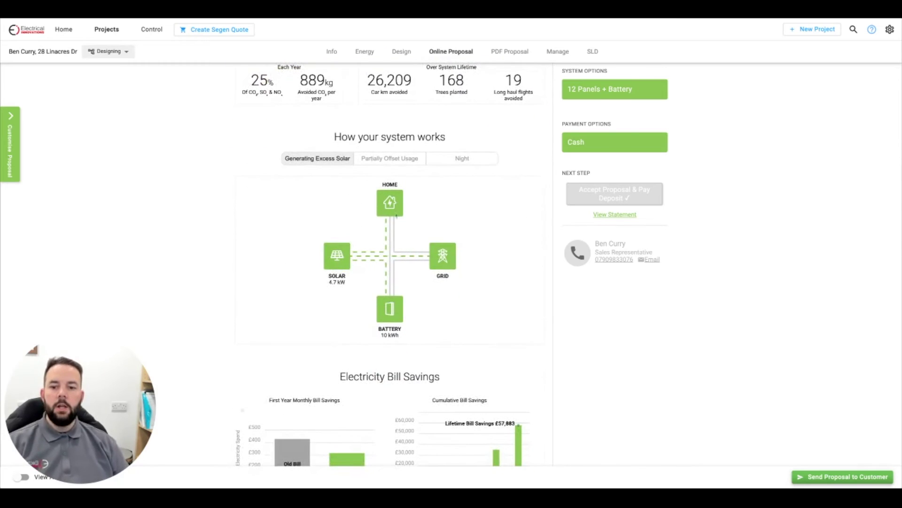
scroll(273, 174, up, 2)
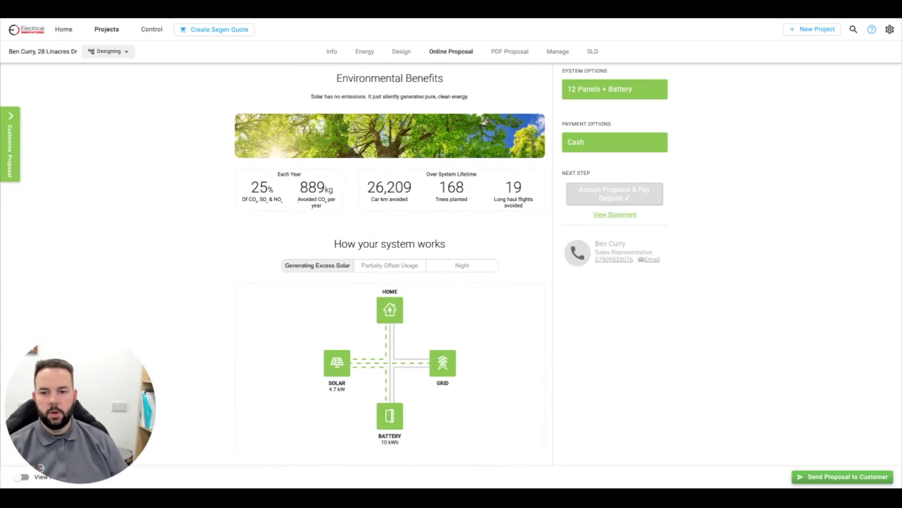
scroll(368, 188, down, 2)
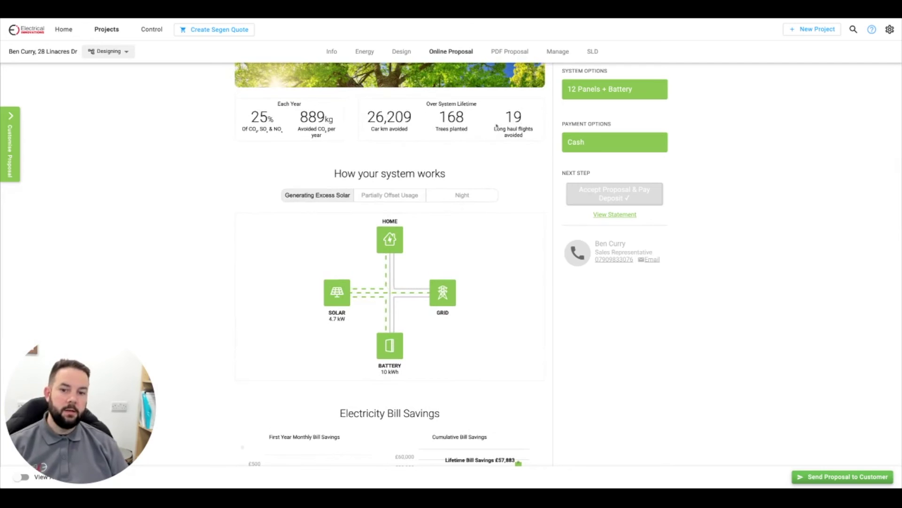
scroll(528, 215, down, 8)
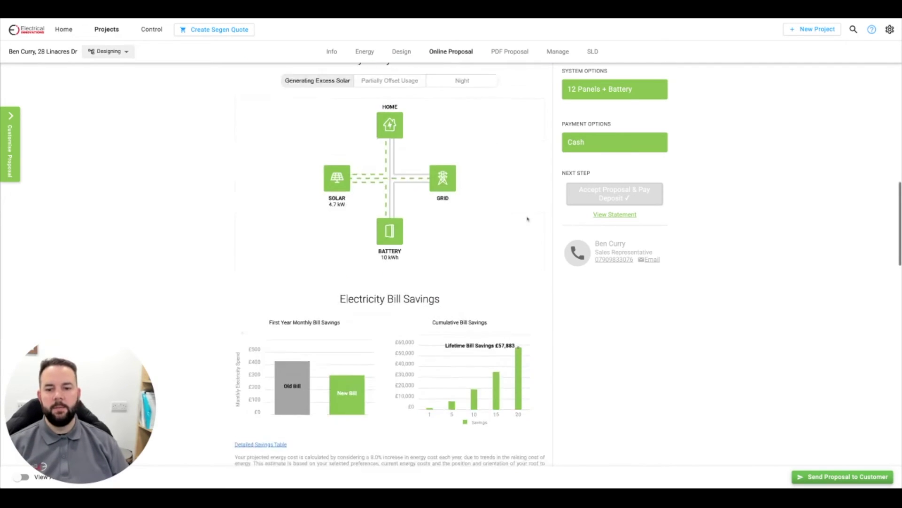
scroll(508, 256, down, 1)
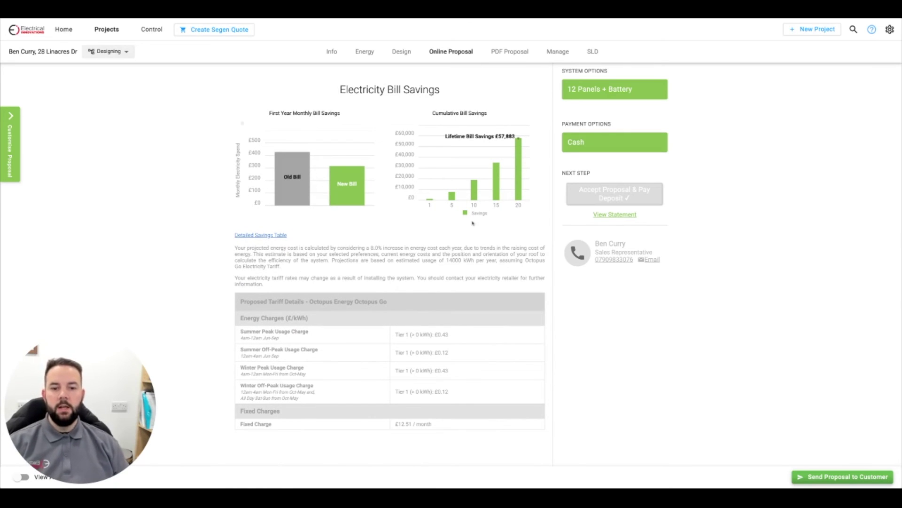
Step: Scroll to the £44,164 net financial impact and £13,719 cash quotation, then back up to bill savings
scroll(491, 231, down, 6)
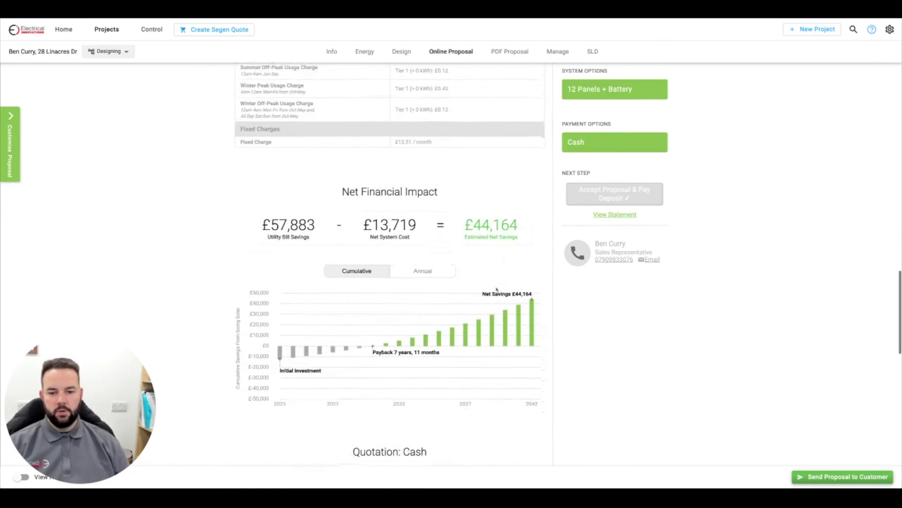
scroll(497, 289, down, 1)
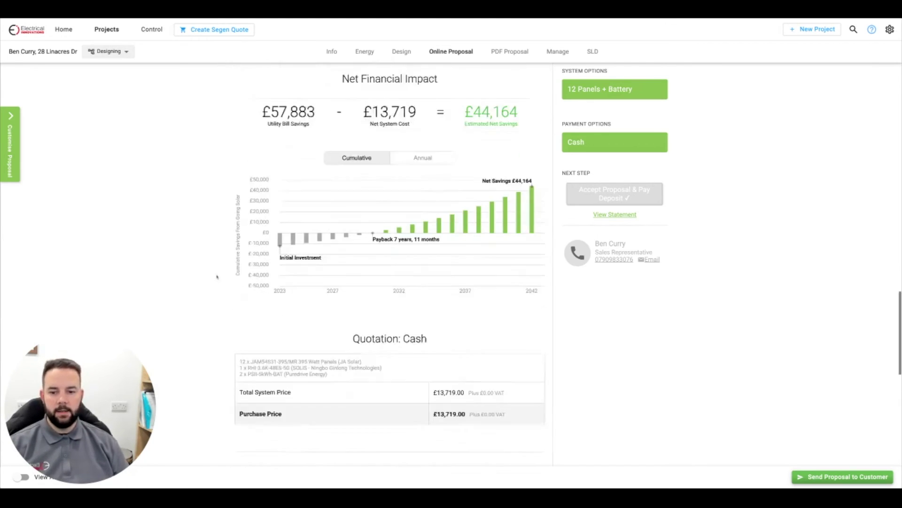
scroll(455, 244, down, 3)
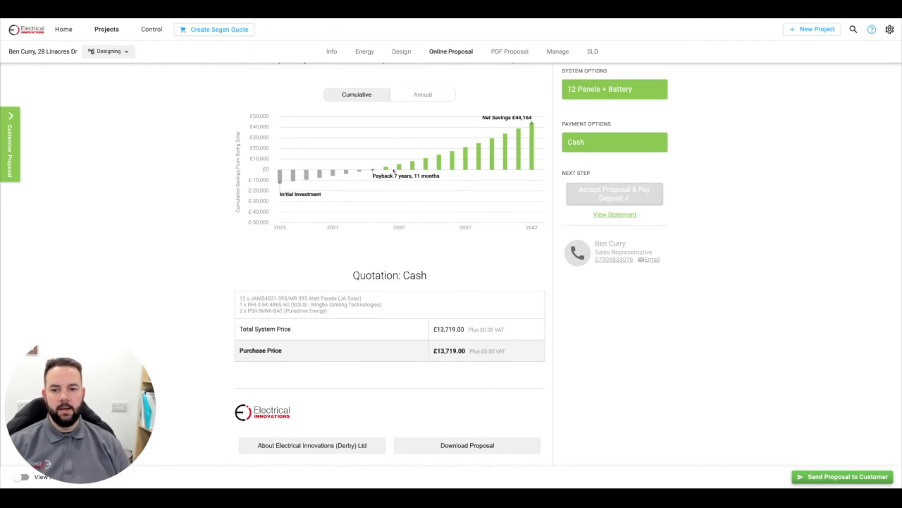
scroll(395, 170, up, 15)
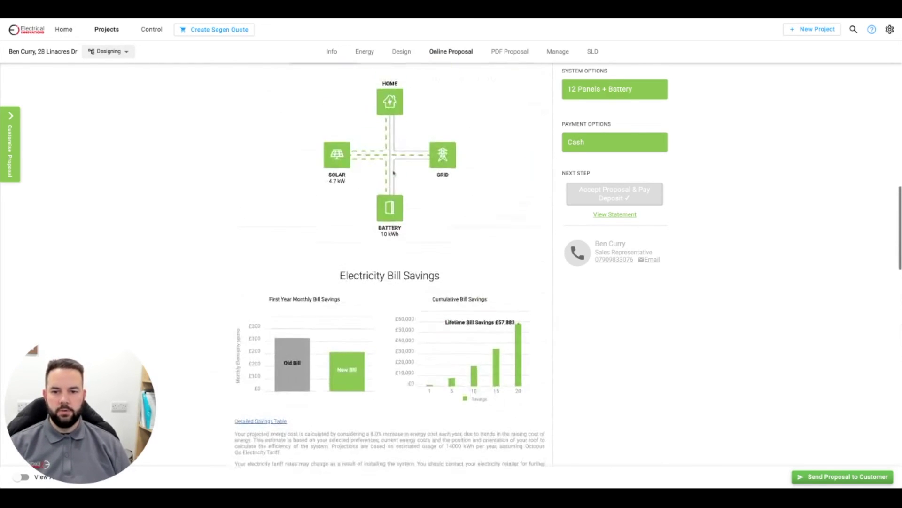
Step: Scroll back to the proposal's top summary of £1,347 annual savings and £13,719 net price
scroll(394, 172, up, 7)
scroll(397, 234, down, 2)
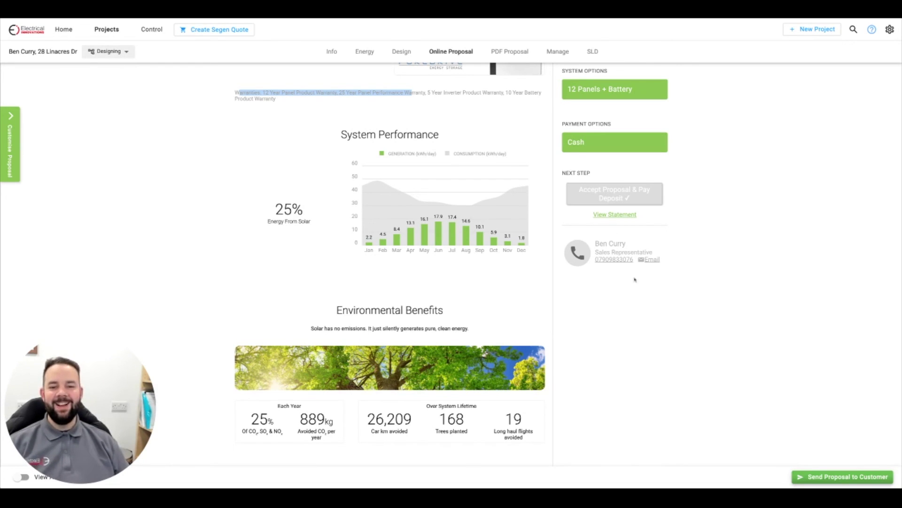
scroll(634, 279, down, 1)
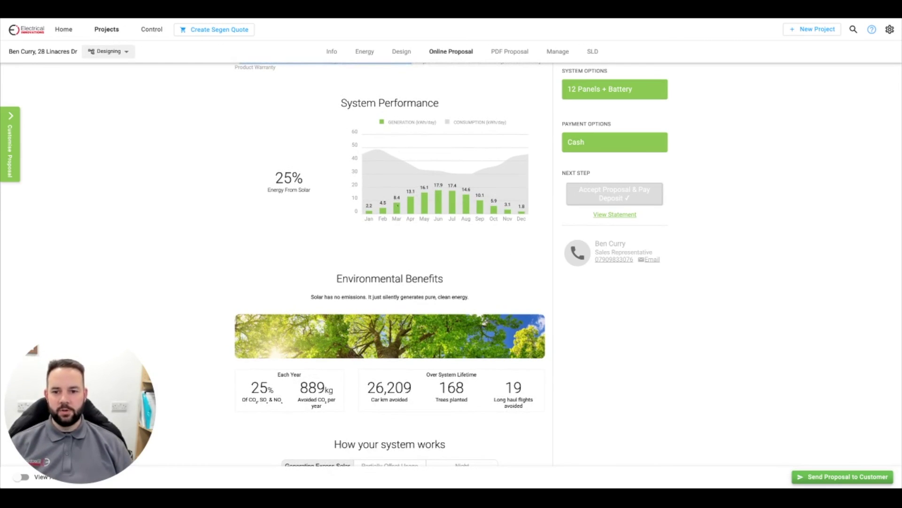
scroll(543, 256, down, 9)
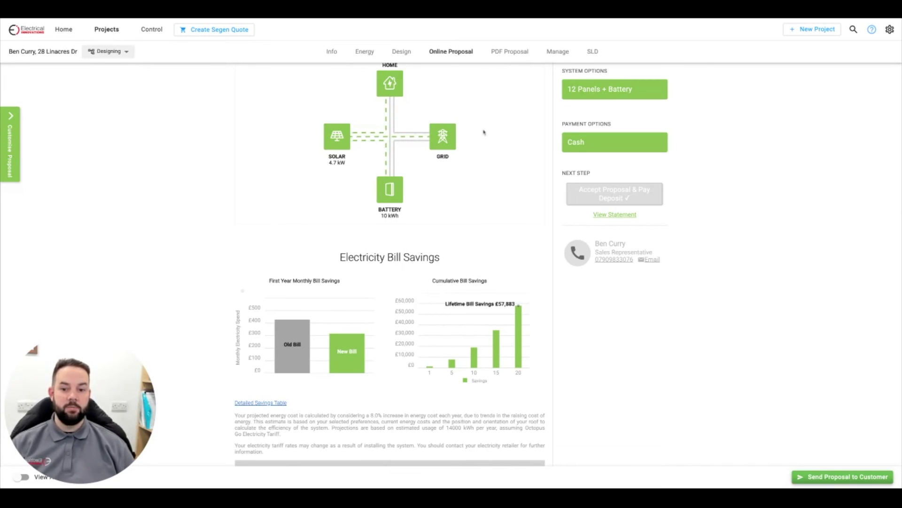
scroll(484, 133, up, 10)
scroll(484, 133, up, 5)
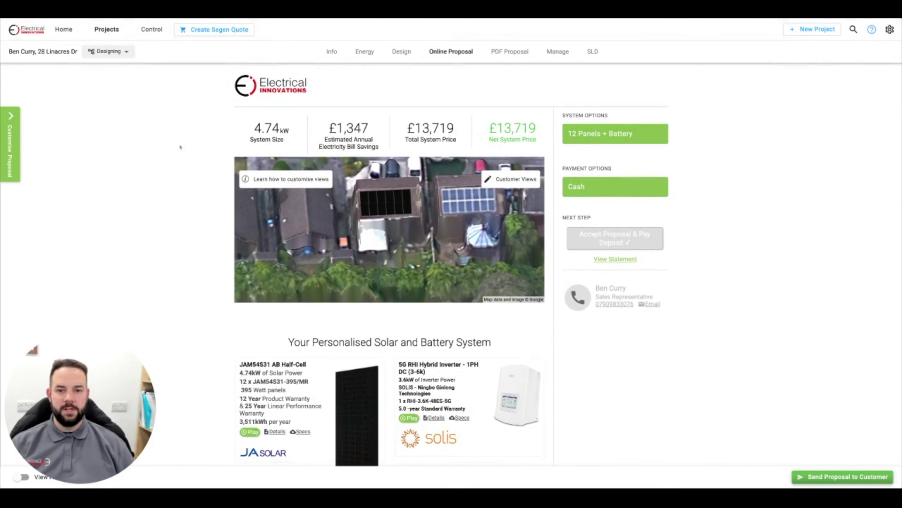